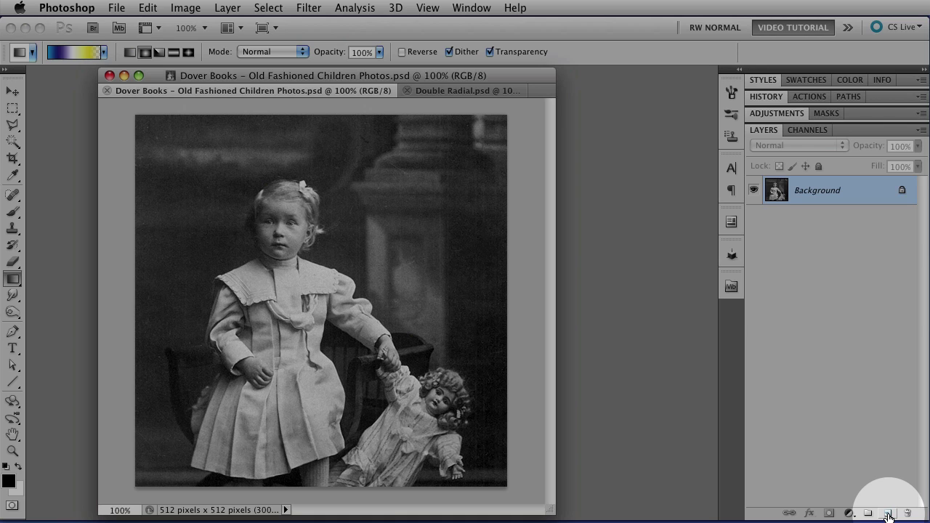
Add a new empty layer and set up a linear gradient with the copper preset
left_click(887, 514)
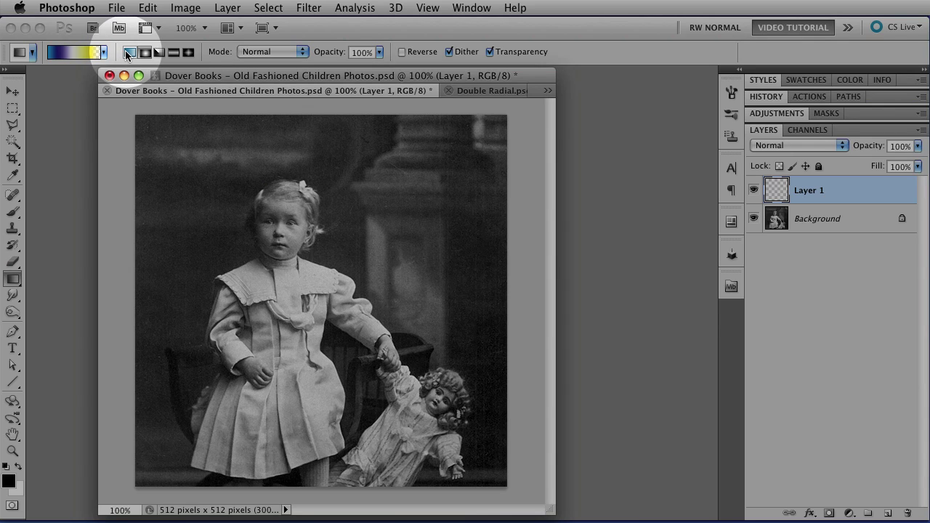
left_click(128, 53)
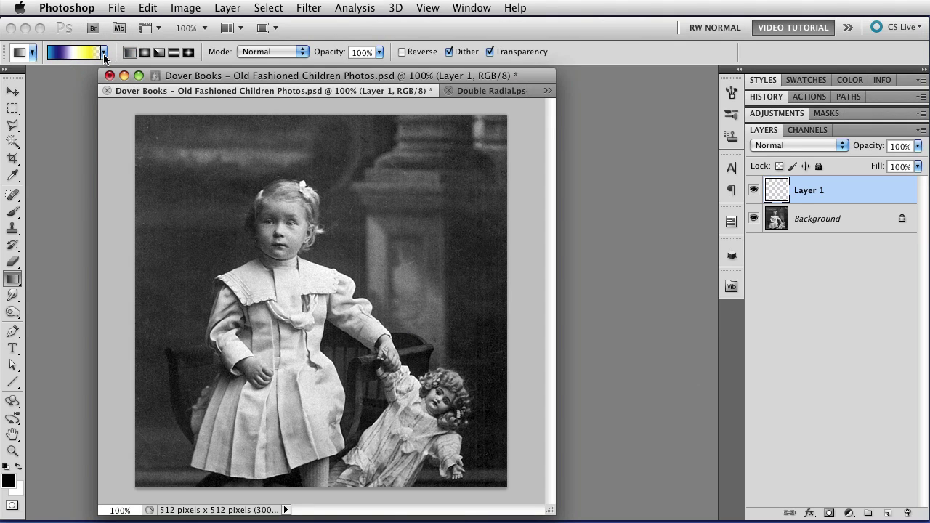
left_click(103, 53)
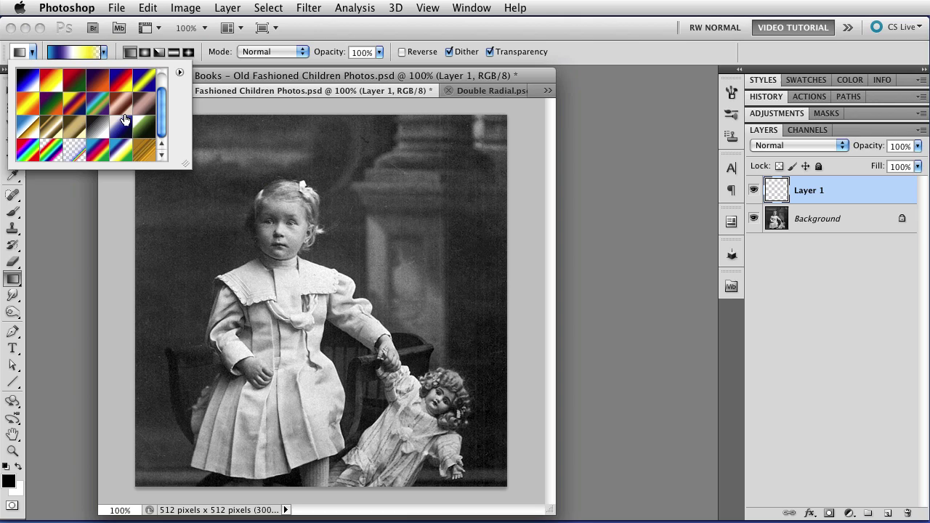
left_click(141, 156)
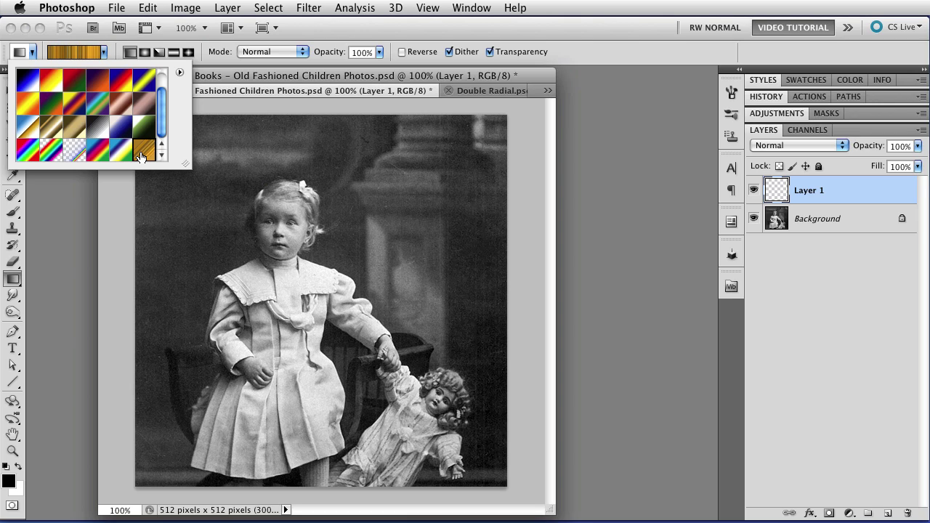
Fill the new layer with the copper gradient from the photo's top edge to its bottom
left_click(299, 115)
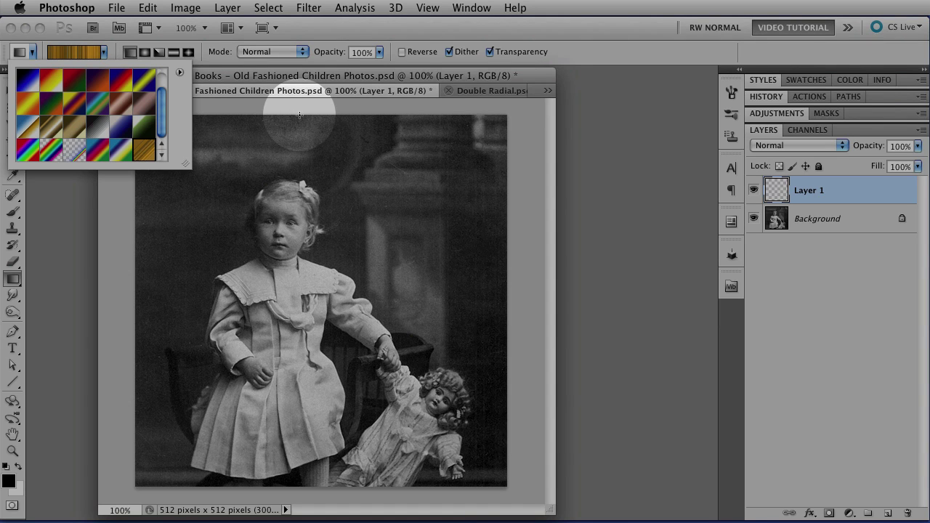
left_click_drag(299, 114, 331, 484)
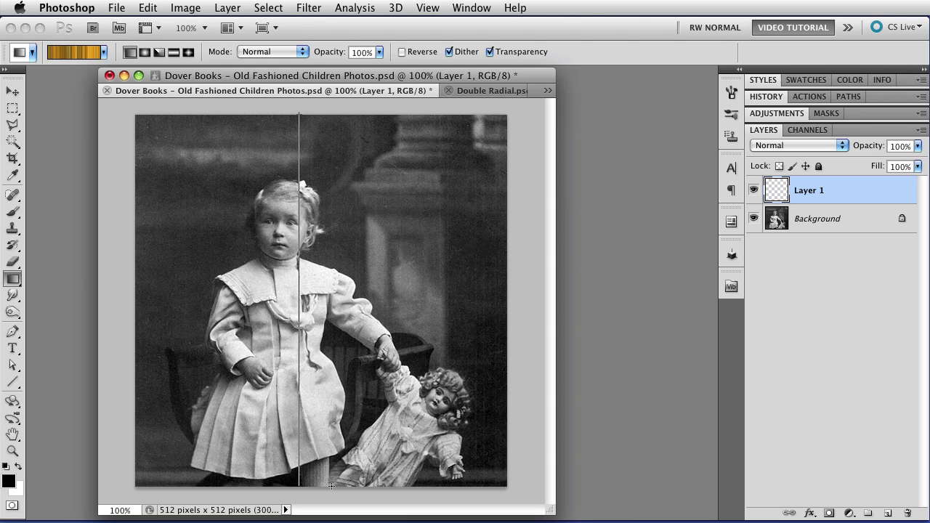
left_click_drag(331, 485, 332, 486)
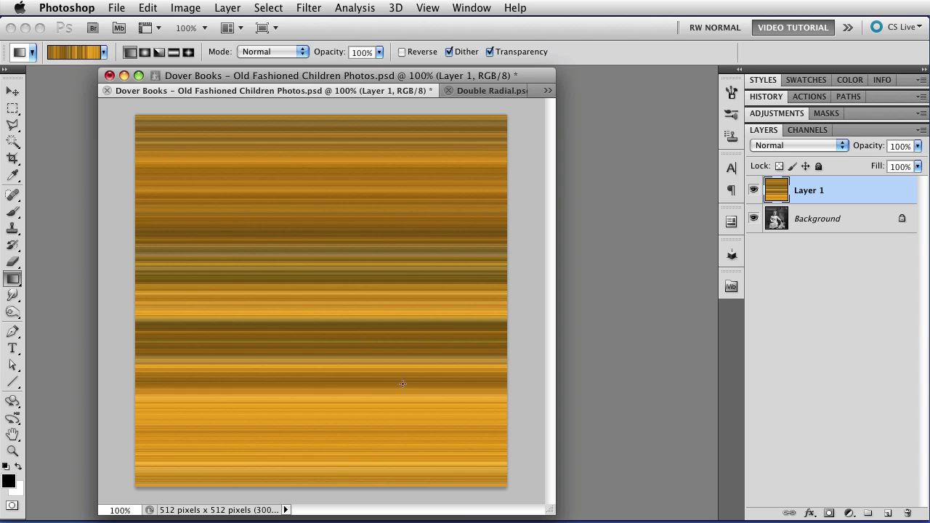
Set the copper gradient layer to Dissolve blend mode at 73% opacity
left_click(791, 144)
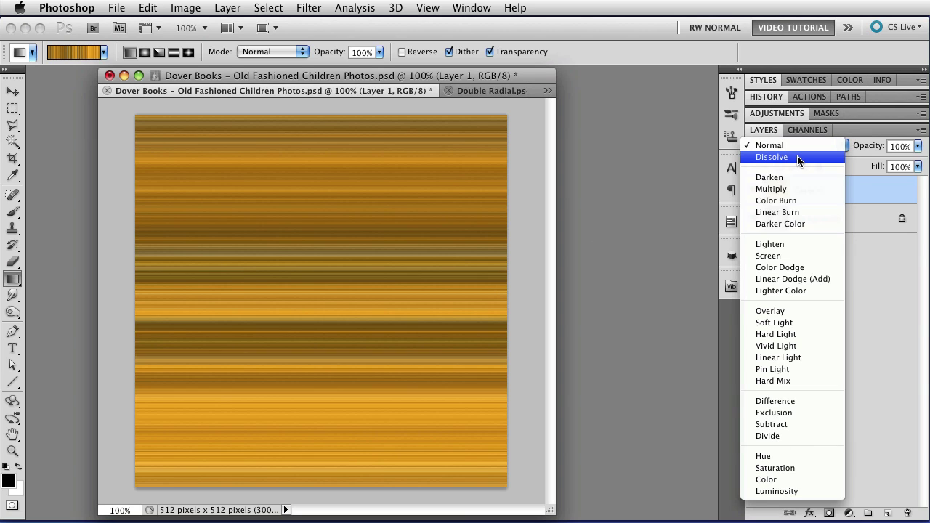
left_click(798, 157)
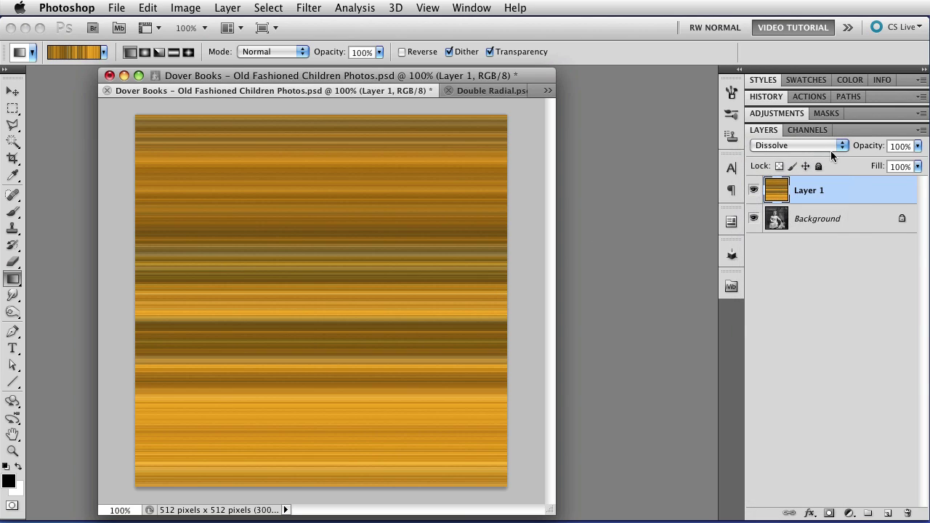
left_click_drag(870, 151, 851, 152)
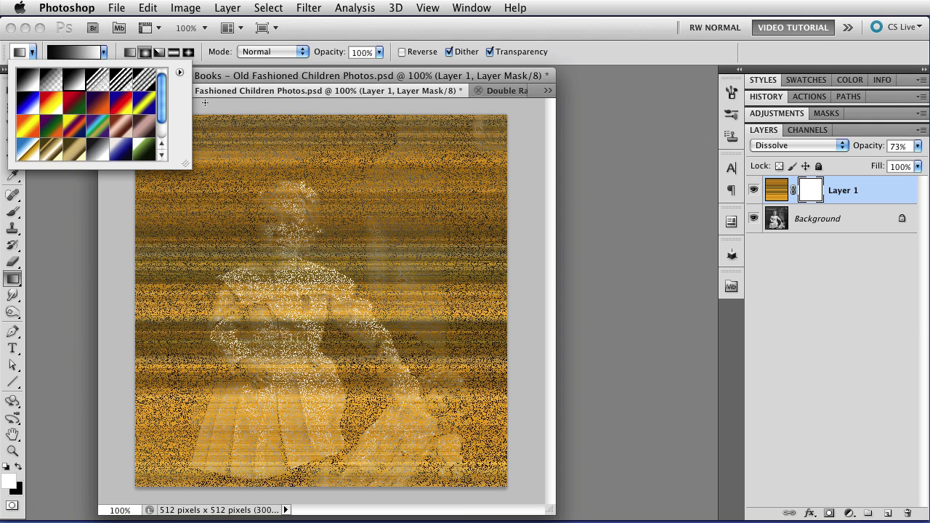
In the Gradient Editor, move the black colour stop of the black-white gradient further right
left_click(72, 52)
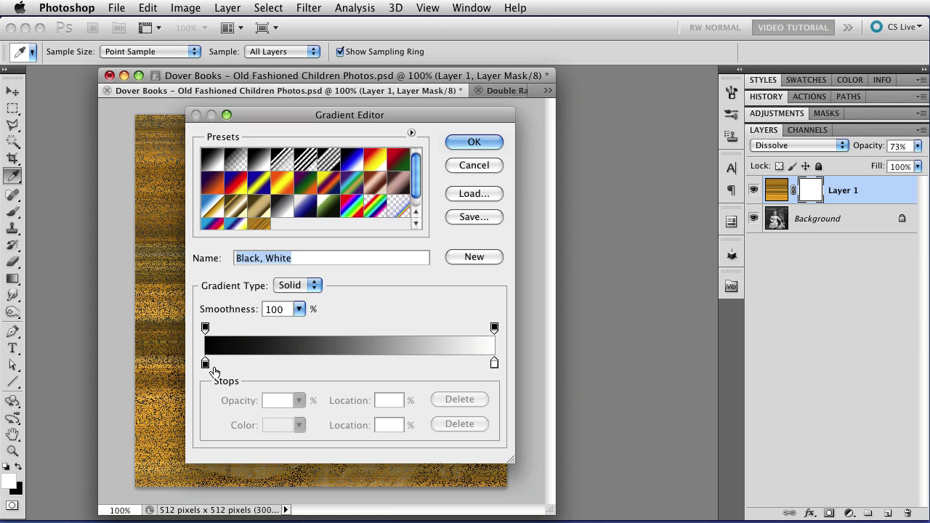
left_click_drag(206, 364, 361, 368)
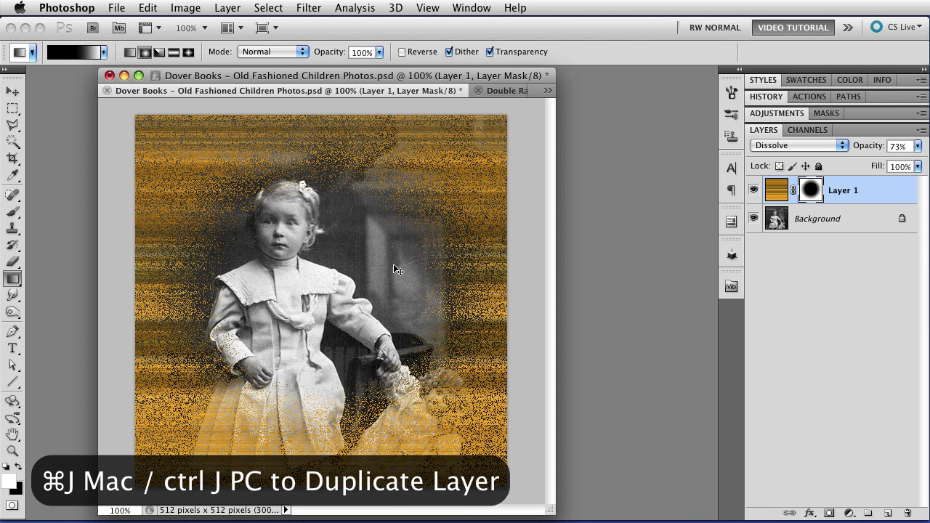
Duplicate the masked Layer 1 with Cmd+J and set the copy's opacity to 100%
key("super+j")
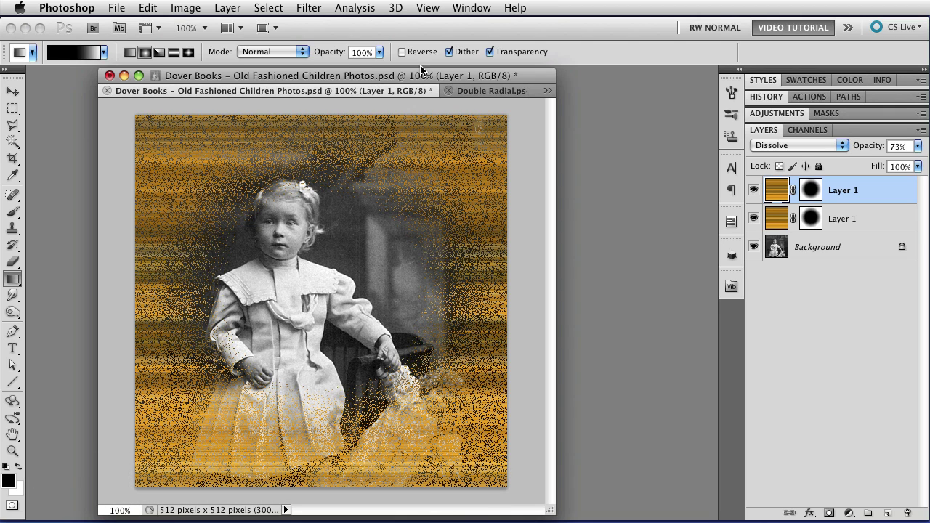
left_click(898, 146)
type("100")
key("Return")
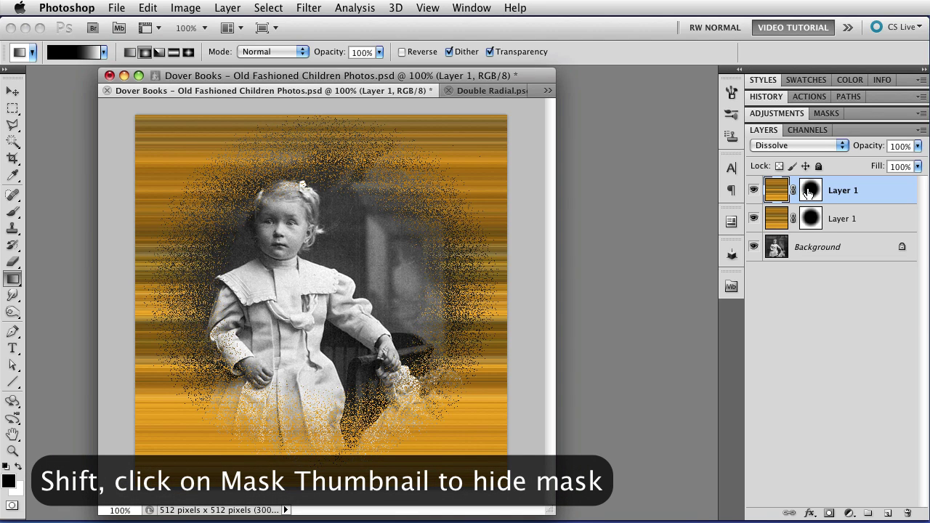
Disable and then delete the top copy's layer mask
left_click(808, 191, "shift")
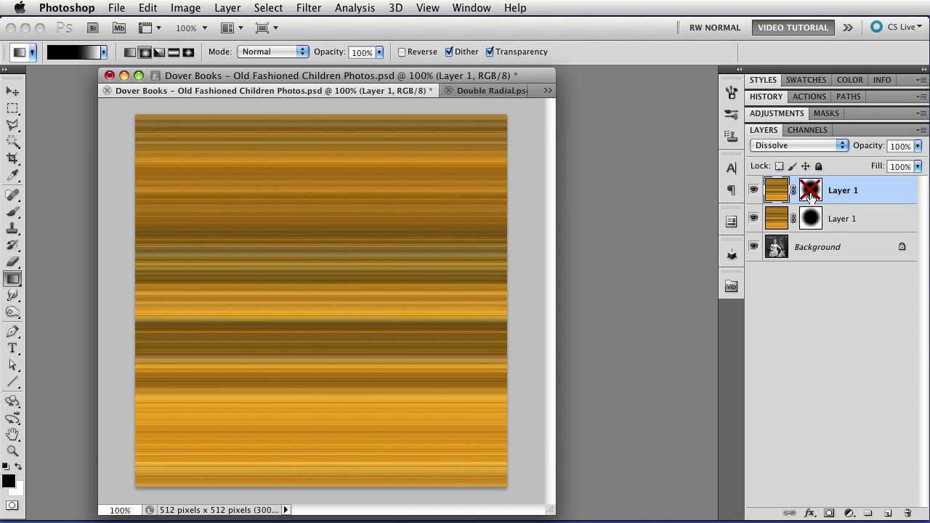
right_click(811, 195)
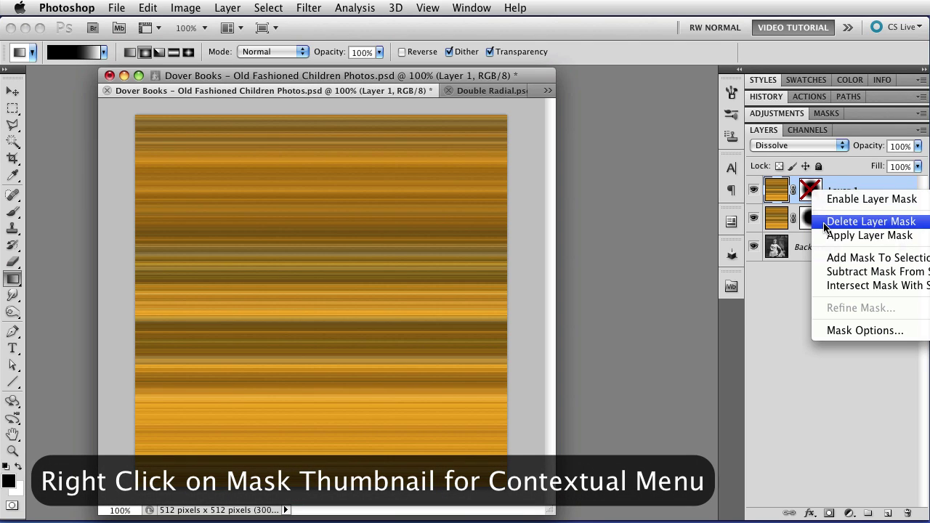
left_click(825, 223)
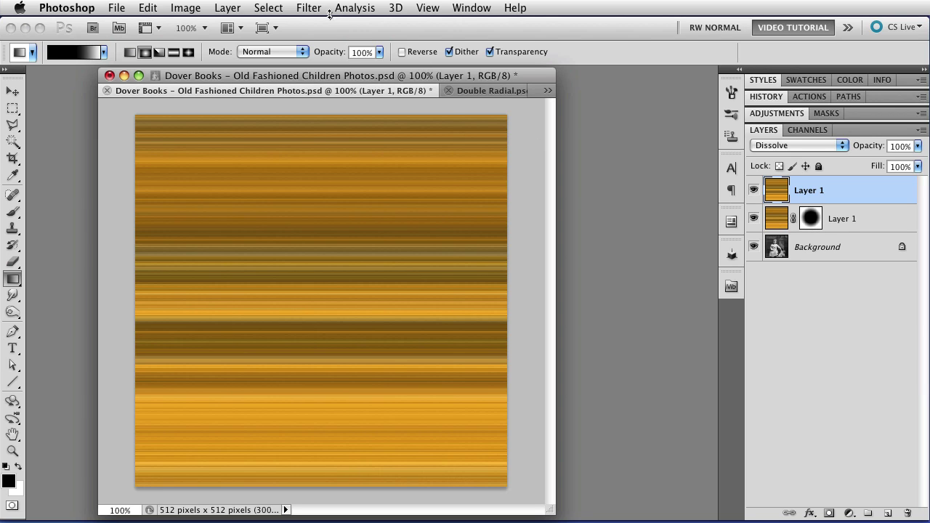
Apply Add Noise to the top layer: Gaussian, coloured (Monochromatic off), amount 49.50%
left_click(305, 11)
mouse_move(412, 205)
left_click(491, 206)
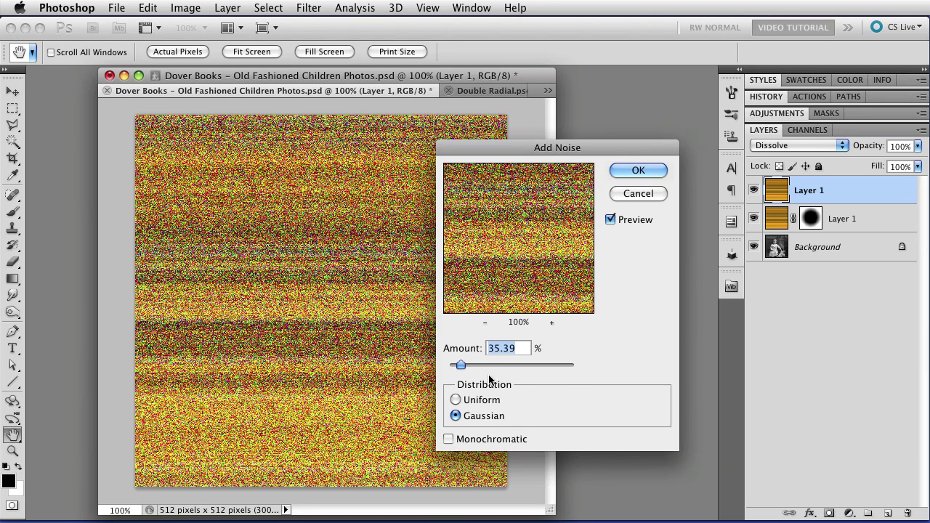
left_click_drag(460, 366, 493, 366)
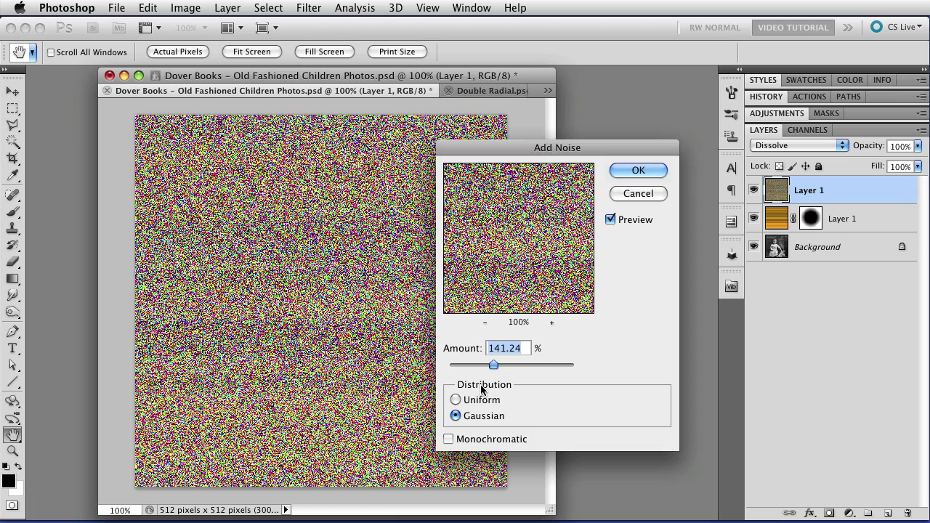
left_click(455, 399)
left_click(456, 416)
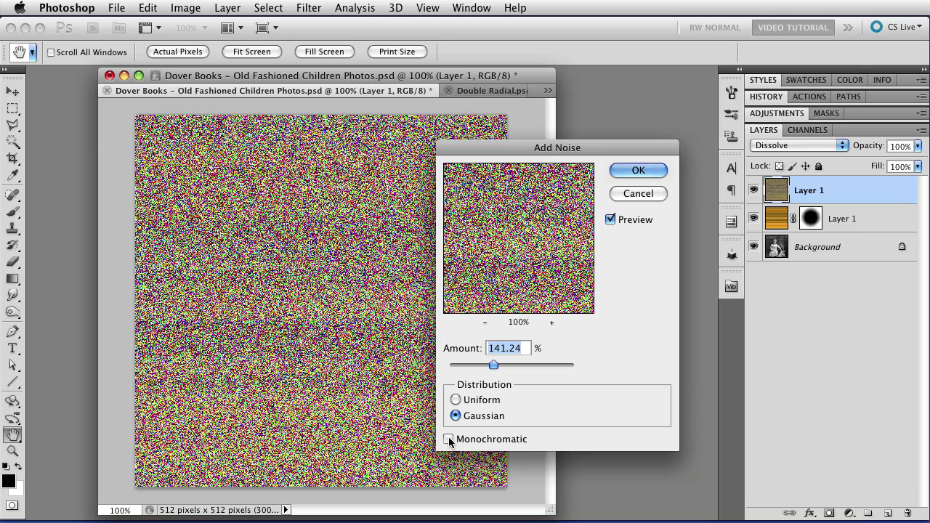
left_click(448, 439)
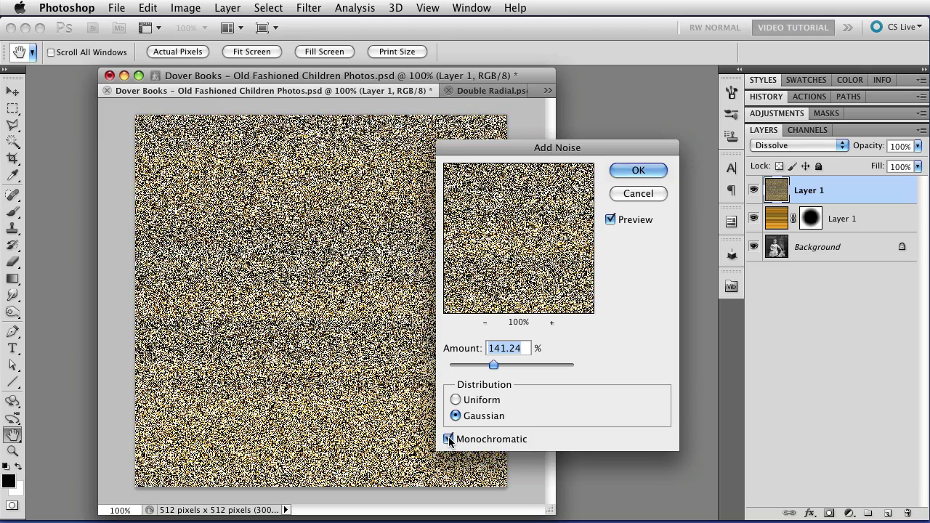
left_click(448, 439)
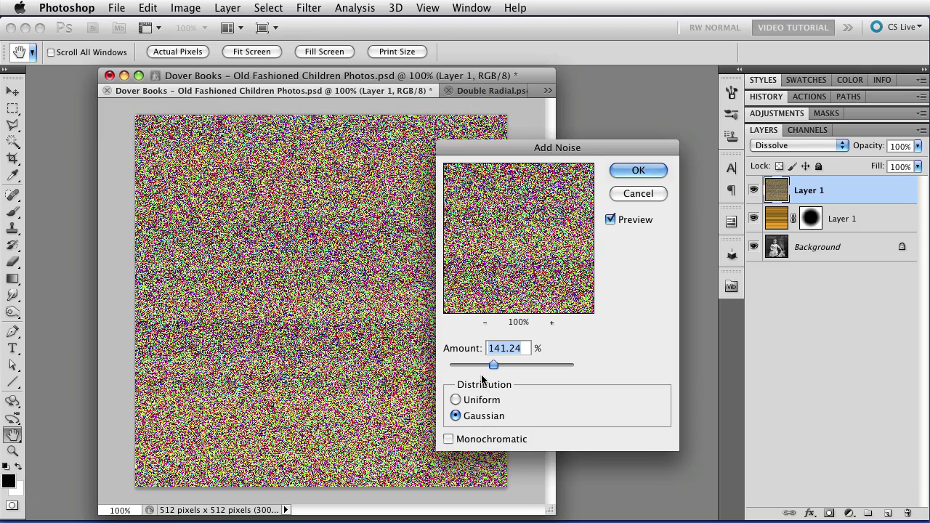
left_click_drag(493, 364, 465, 370)
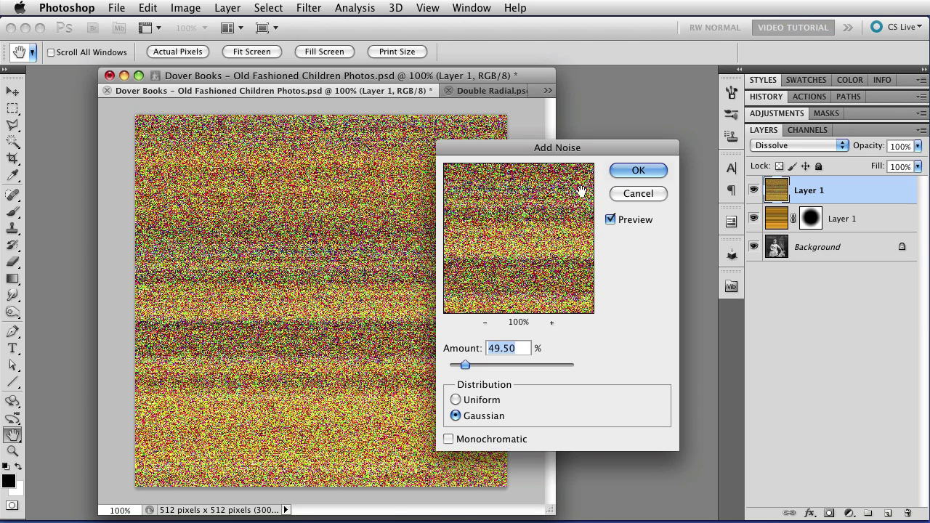
left_click(638, 170)
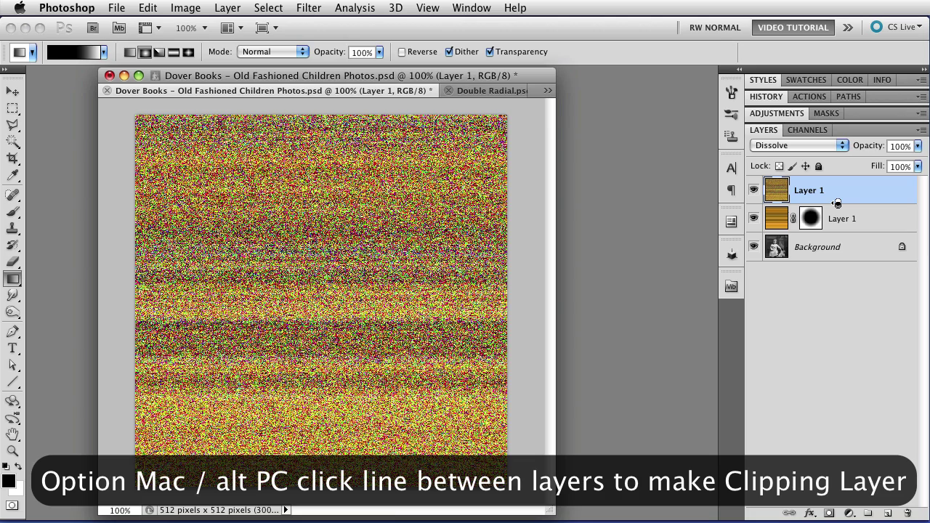
Clip the noisy layer to the masked layer below and set its blend mode to Vivid Light
left_click(837, 204, "alt")
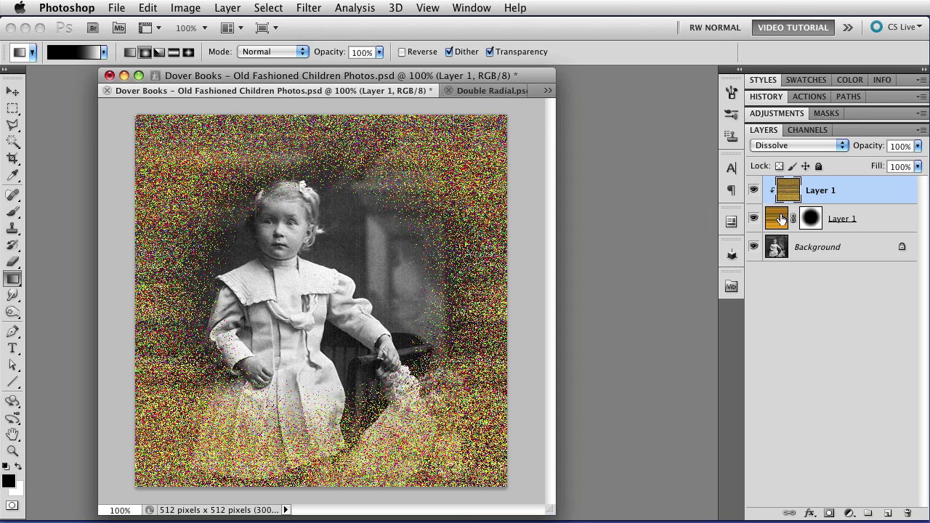
left_click(809, 145)
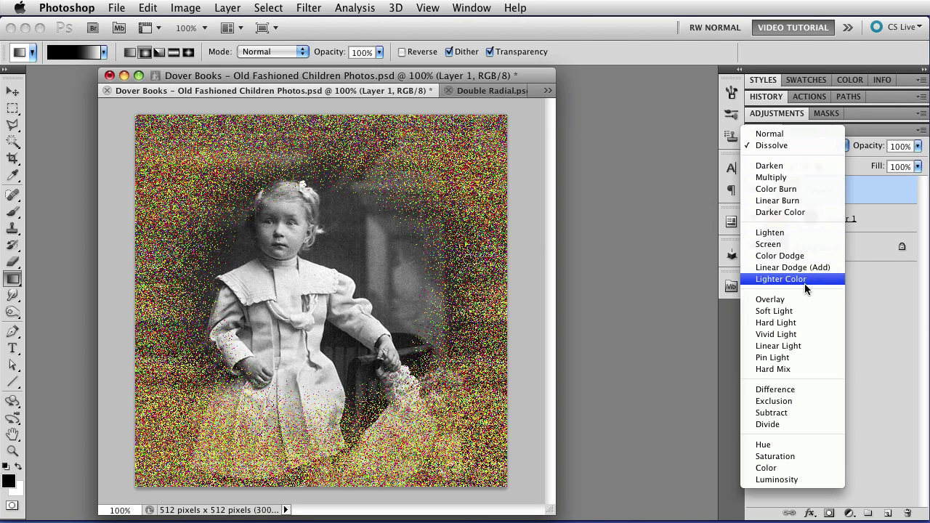
left_click(804, 334)
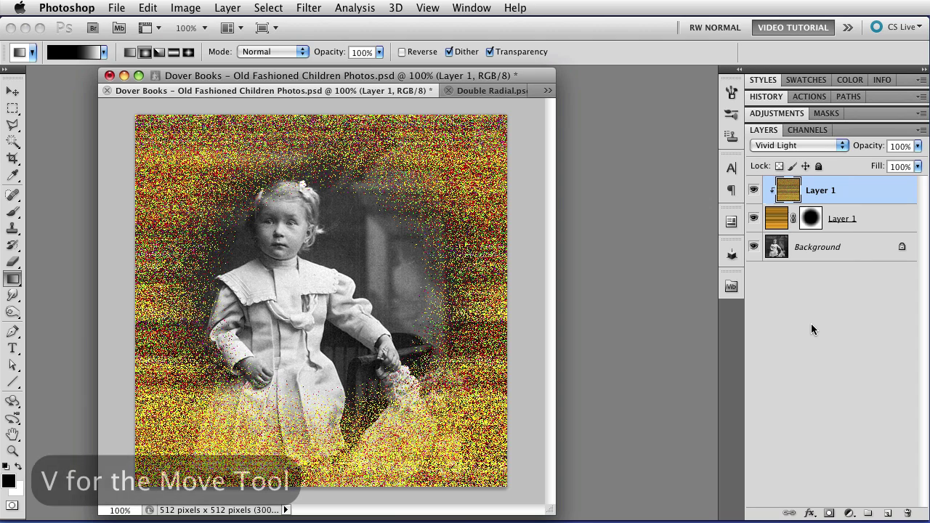
Cycle the noise layer's blend modes through Linear Light, Difference, Divide and Saturation, ending on Color
key("v")
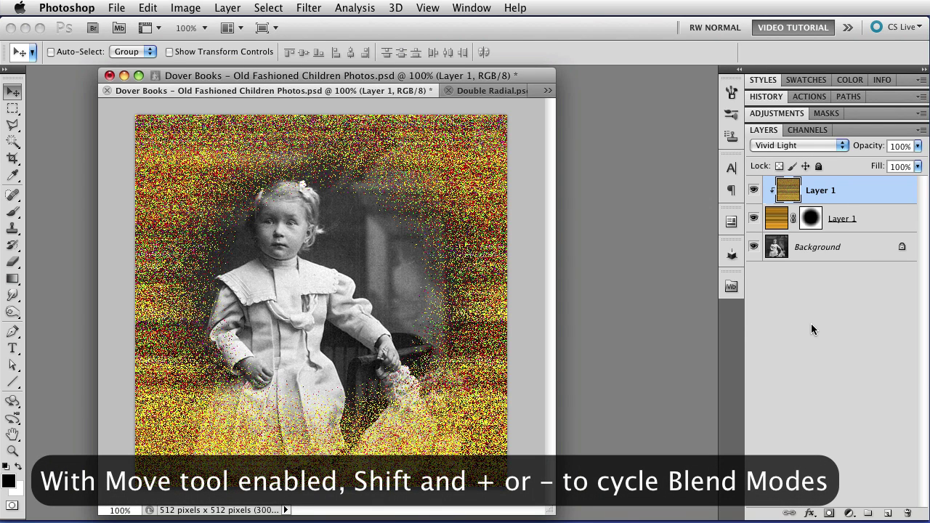
key("shift+plus")
key("shift+plus")
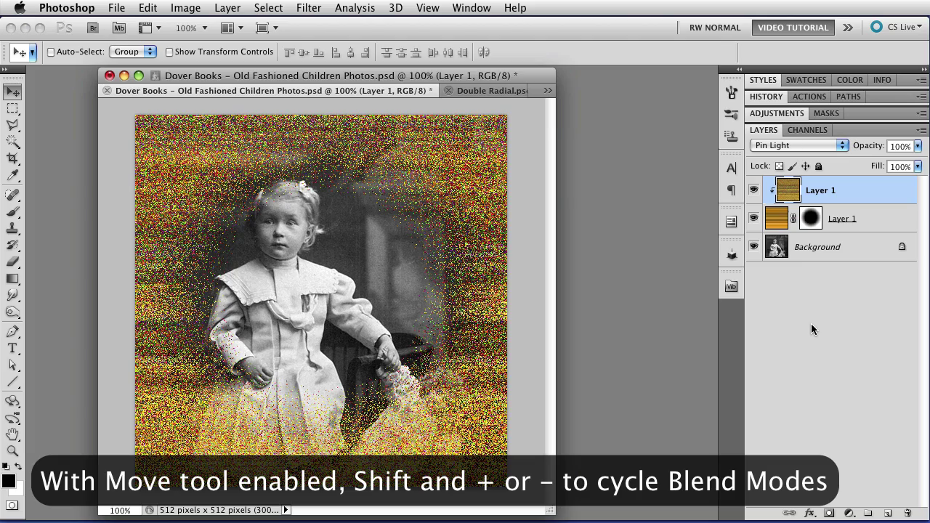
key("shift+plus")
key("shift+plus")
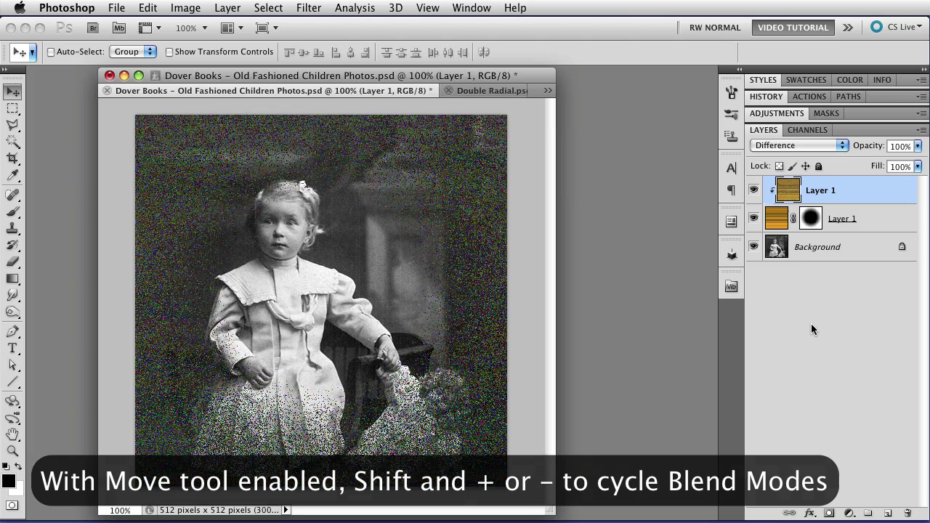
key("shift+plus")
key("shift+plus")
key("shift+plus")
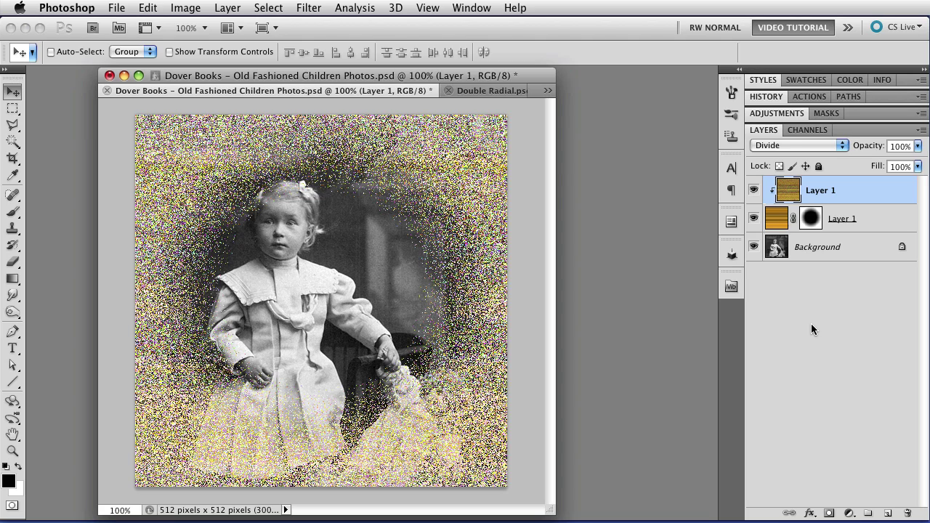
key("shift+plus")
key("shift+plus")
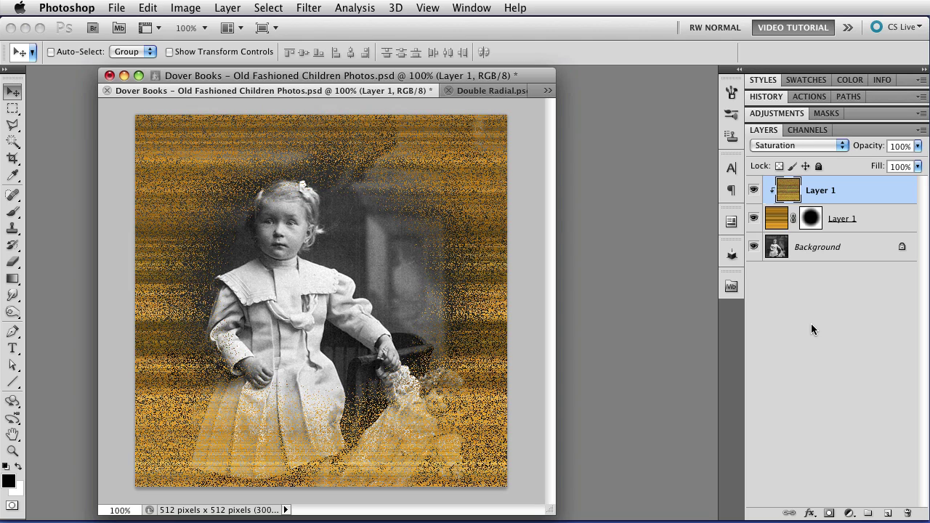
key("shift+plus")
key("shift+plus")
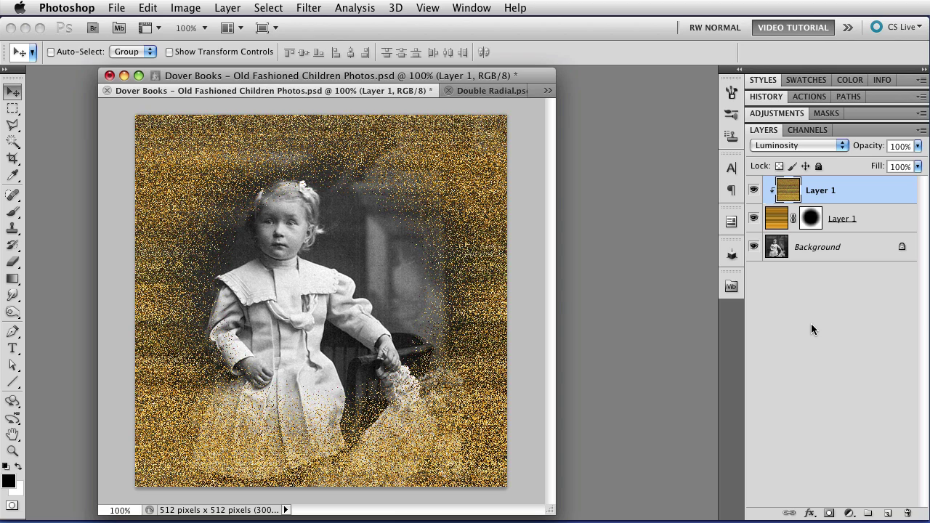
key("shift+minus")
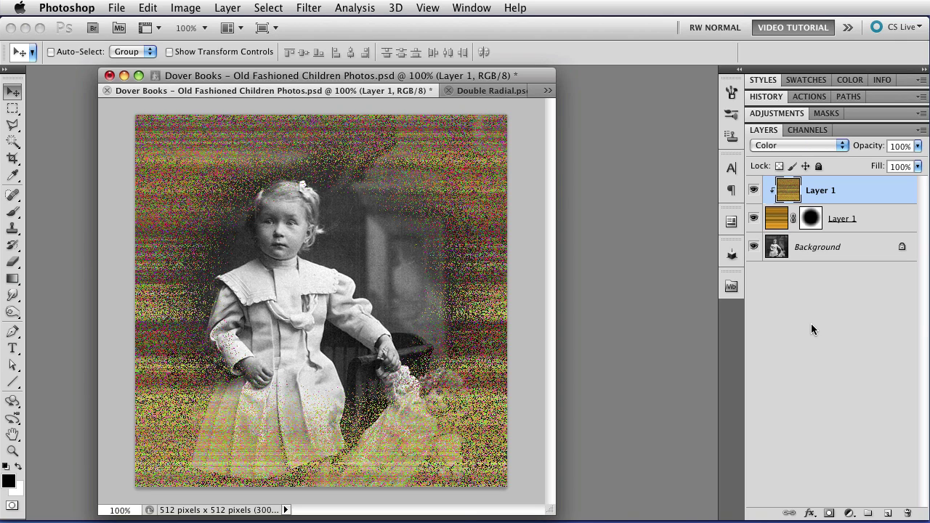
Switch to Double Radial.psd and set up a radial gradient using the blue, white and yellow preset
left_click(484, 91)
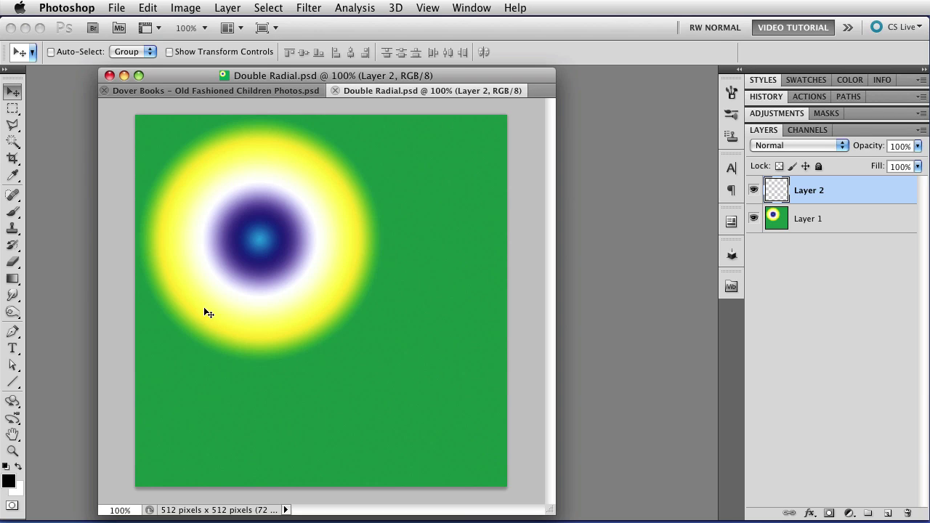
left_click(12, 279)
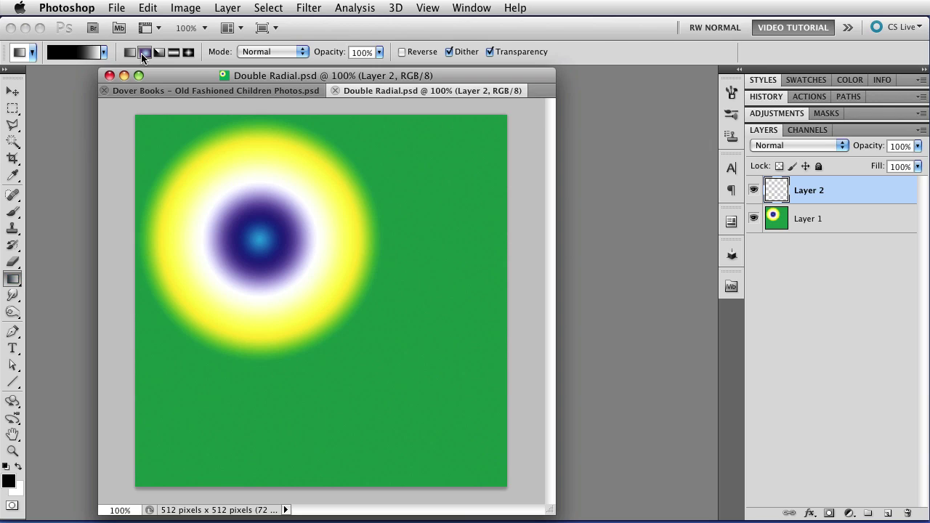
left_click(104, 53)
left_click_drag(163, 87, 167, 137)
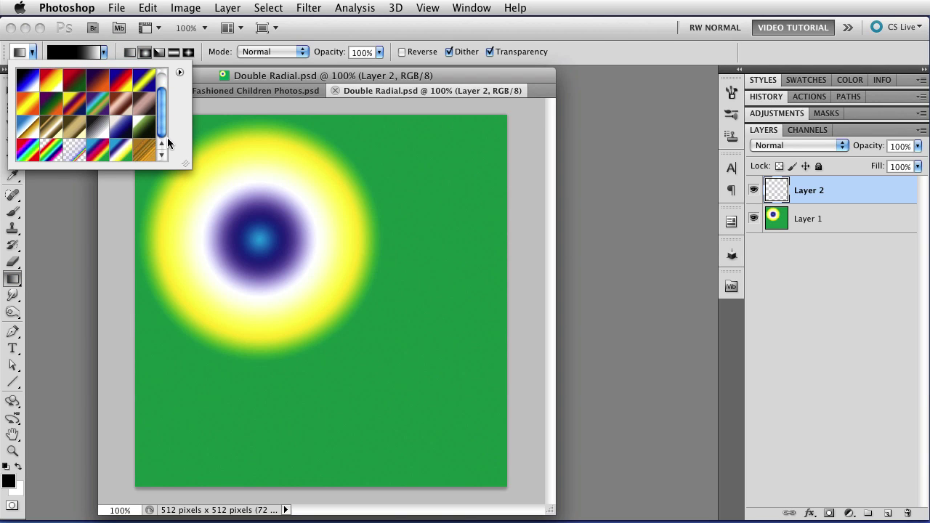
left_click(114, 155)
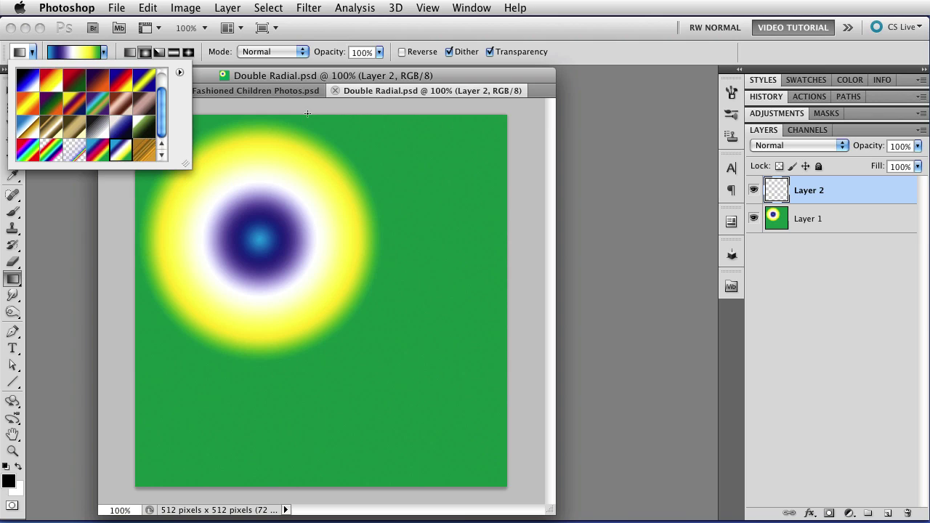
left_click(387, 376)
Draw a radial gradient on Layer 2 centred at the lower right and blend it with Lighten
left_click_drag(388, 375, 284, 279)
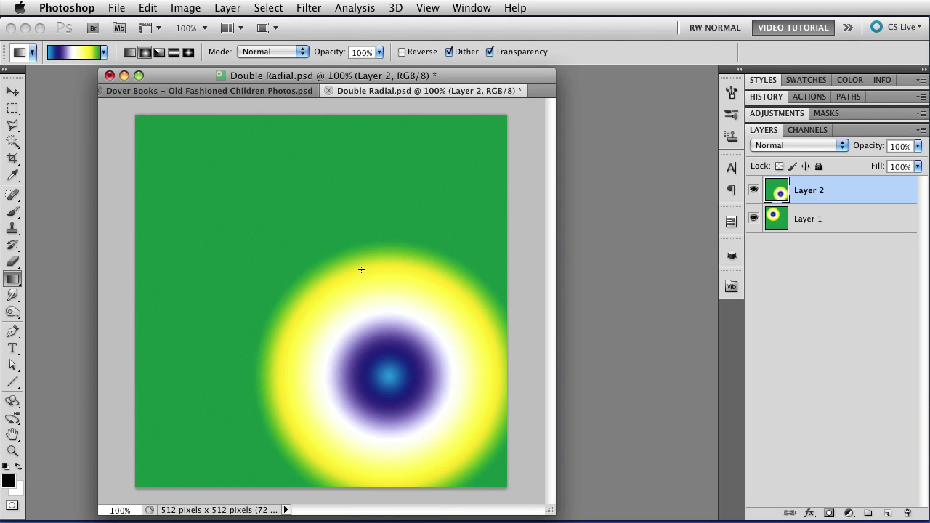
left_click(781, 145)
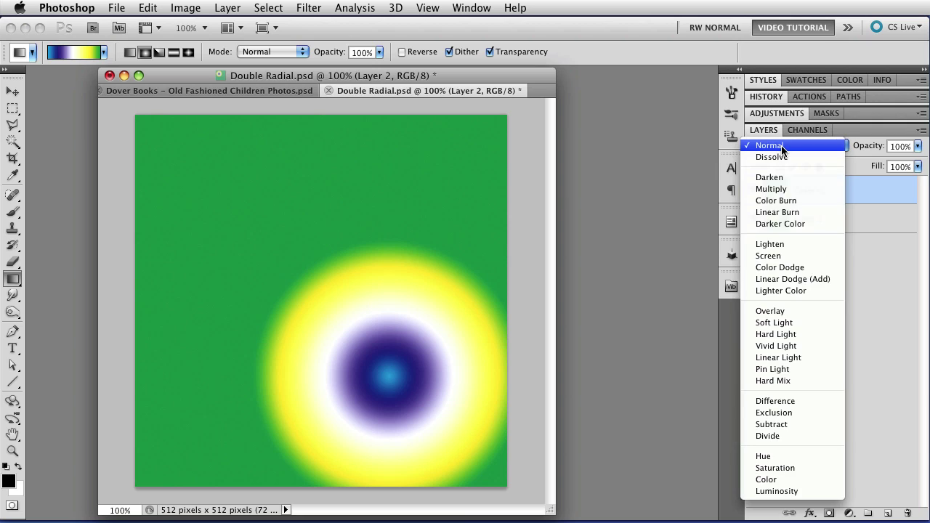
left_click(793, 244)
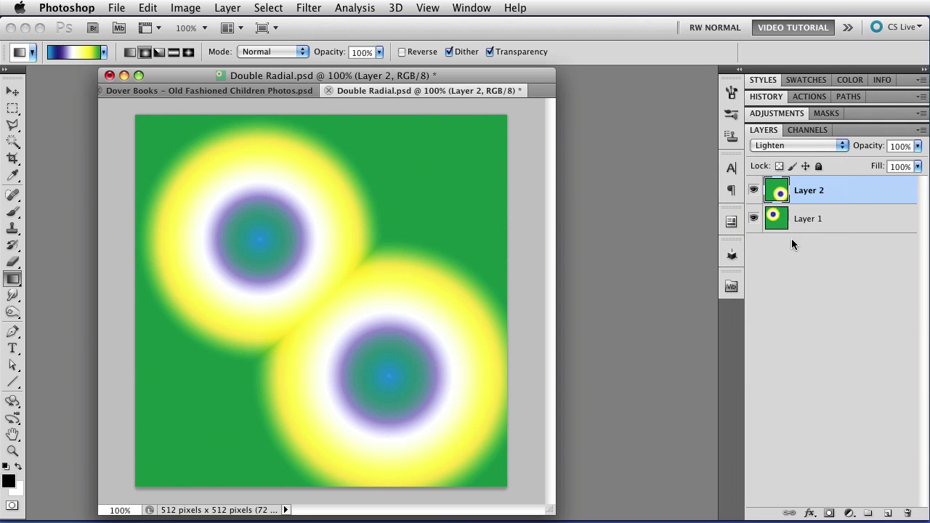
Try Color Dodge and Difference blend modes on Layer 2, then settle back on Lighten
left_click(792, 144)
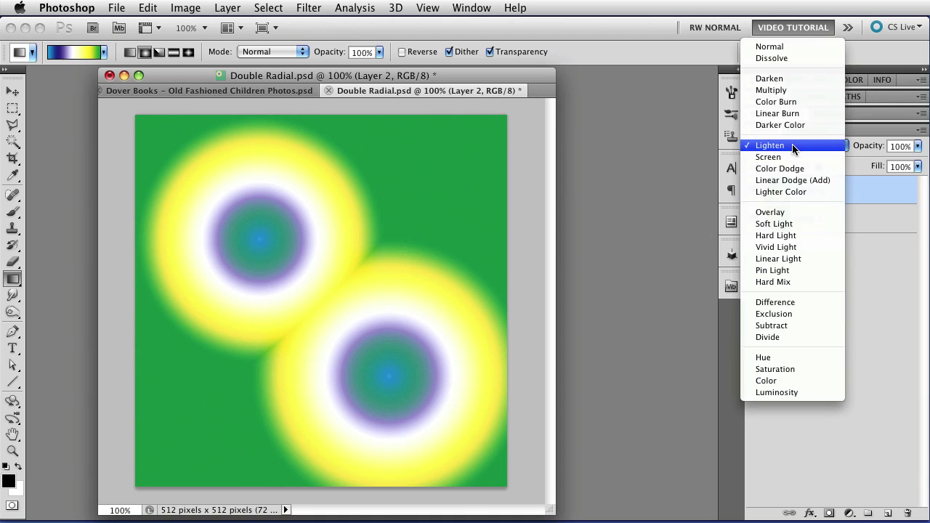
left_click(797, 167)
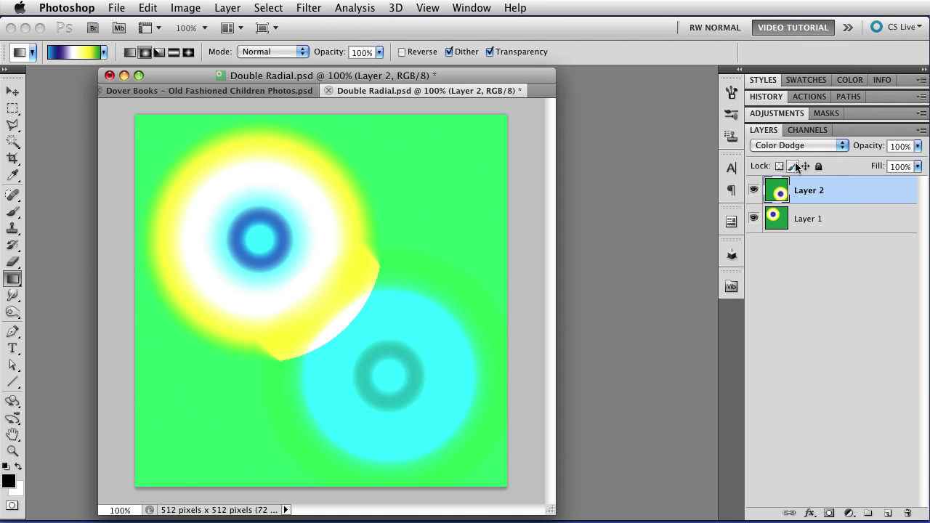
left_click(799, 147)
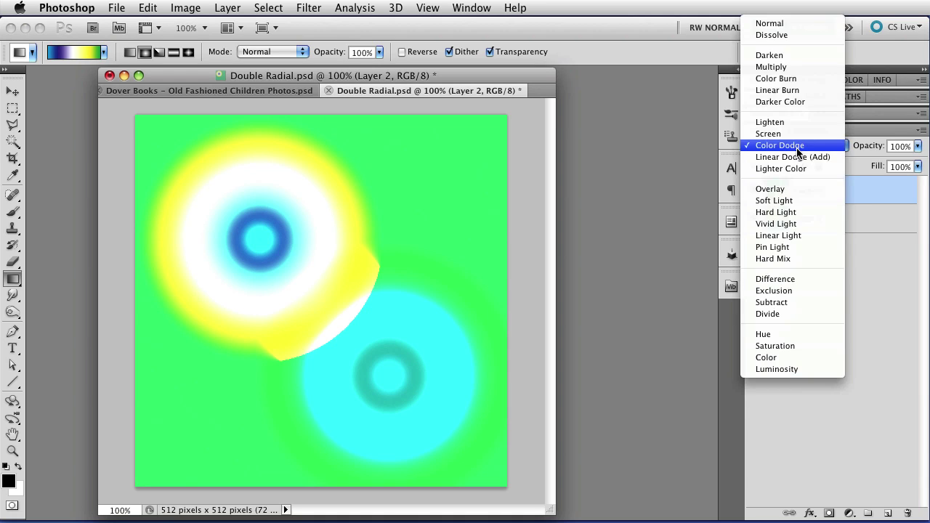
left_click(811, 279)
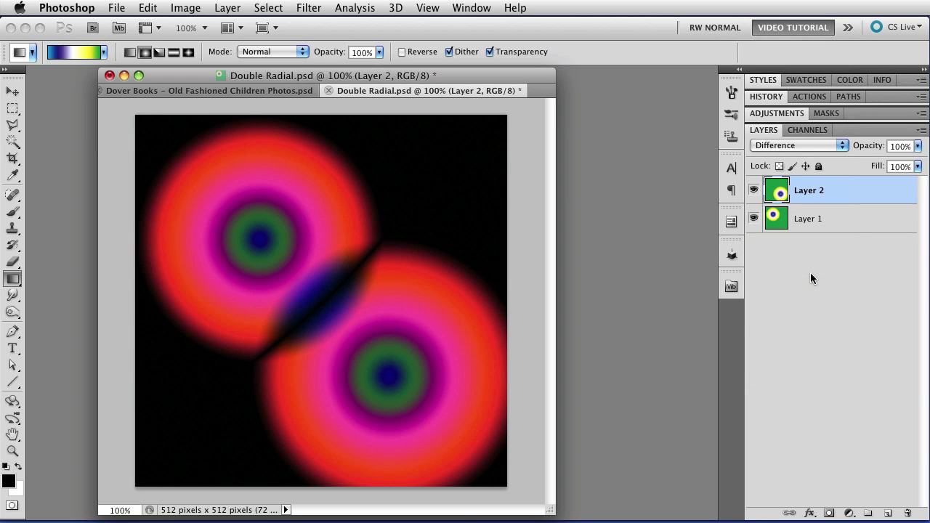
left_click(812, 145)
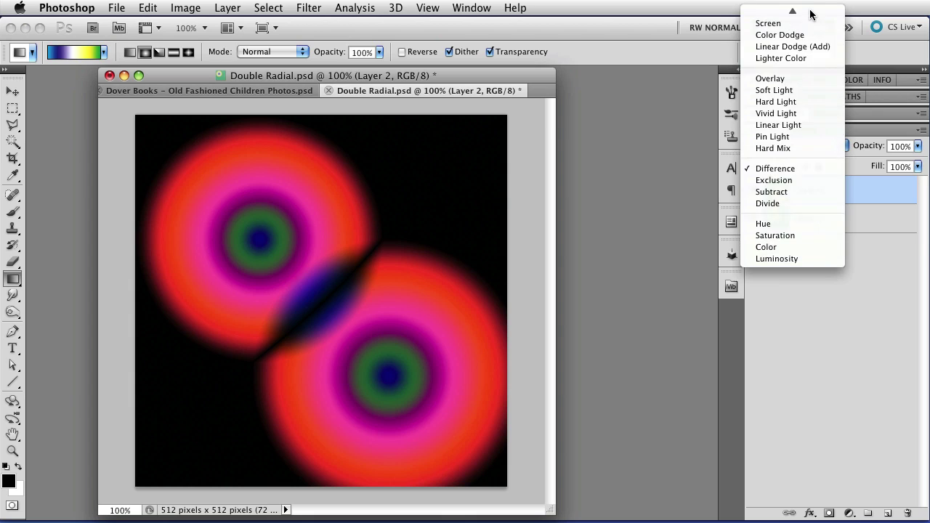
left_click(799, 104)
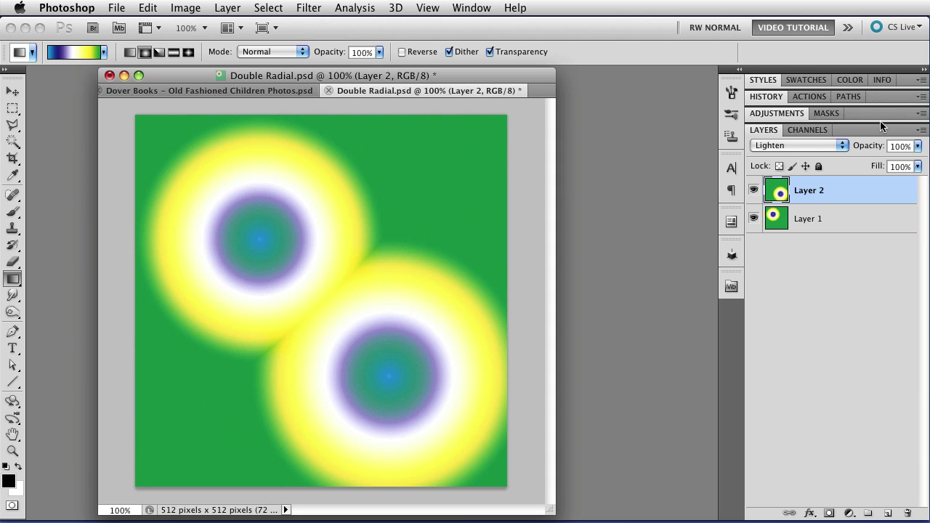
Revert the document to its Open state in the History panel
left_click(763, 96)
left_click(799, 143)
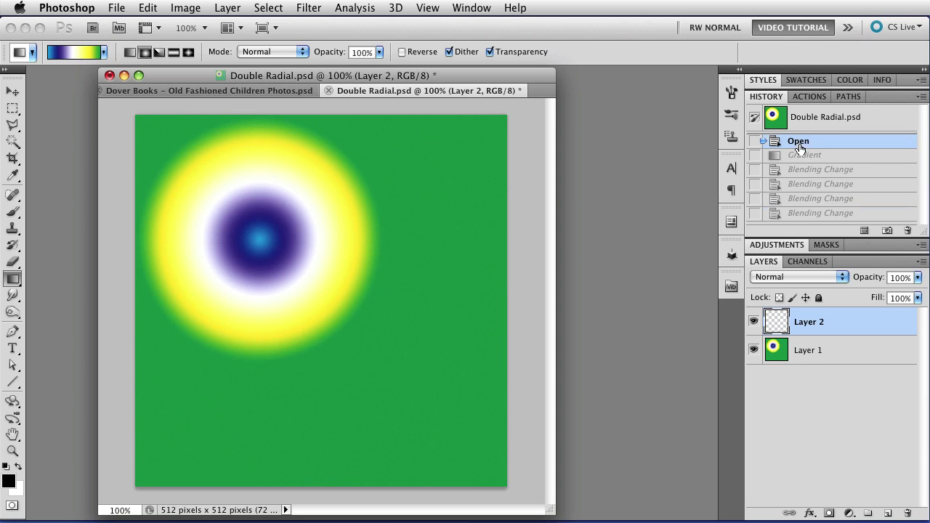
double_click(872, 95)
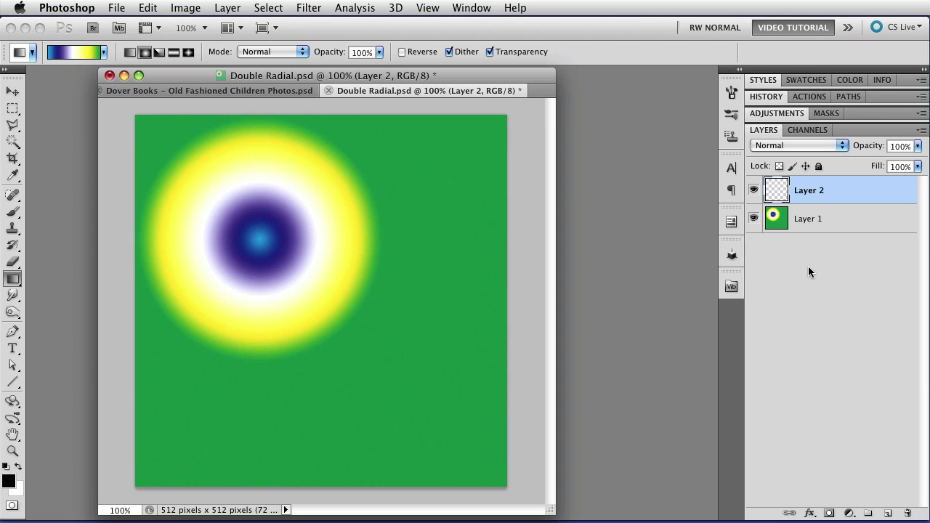
Edit the gradient: opaque stop moved to about 80%, end opacity 0, green colour stop removed
left_click(84, 51)
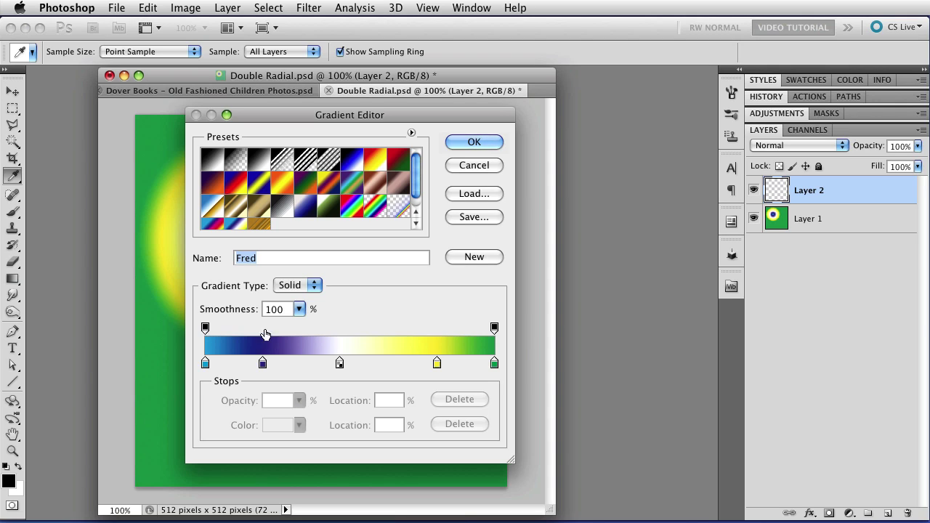
left_click(206, 329)
left_click_drag(205, 329, 436, 331)
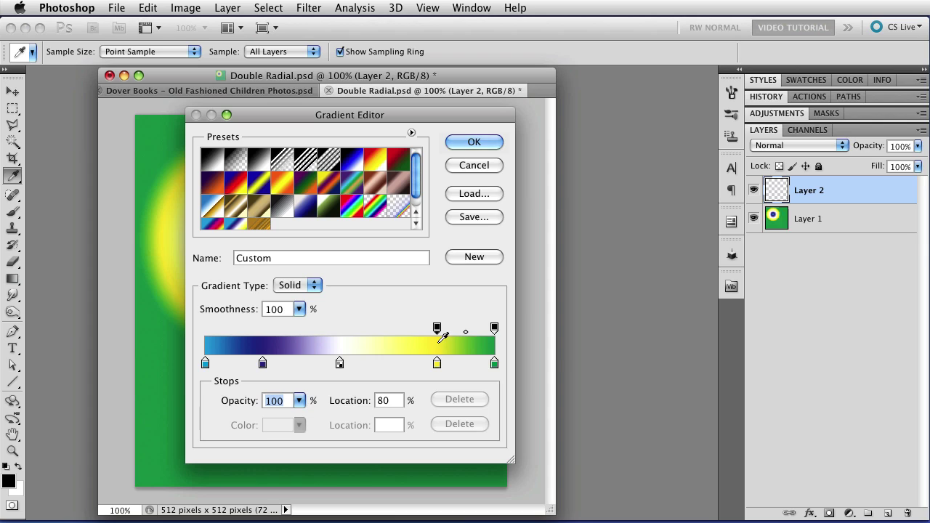
left_click(494, 329)
type("0")
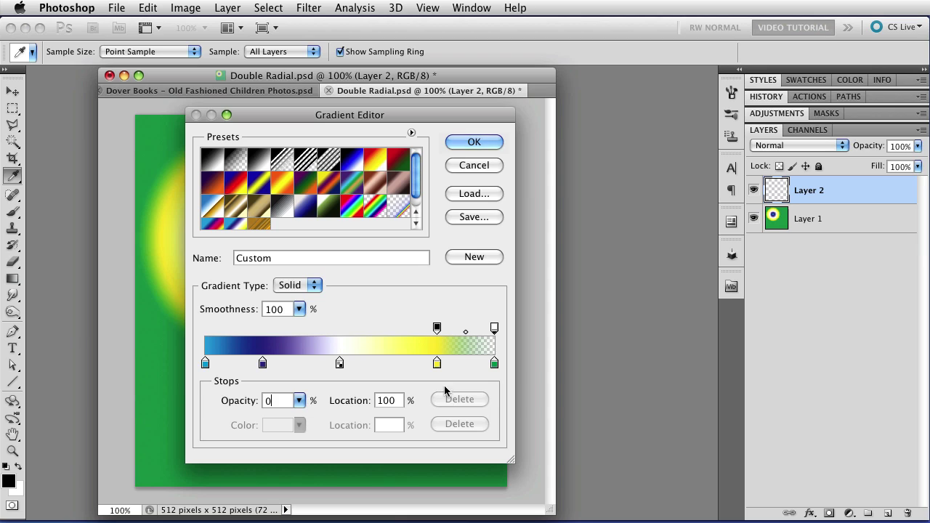
left_click(491, 361)
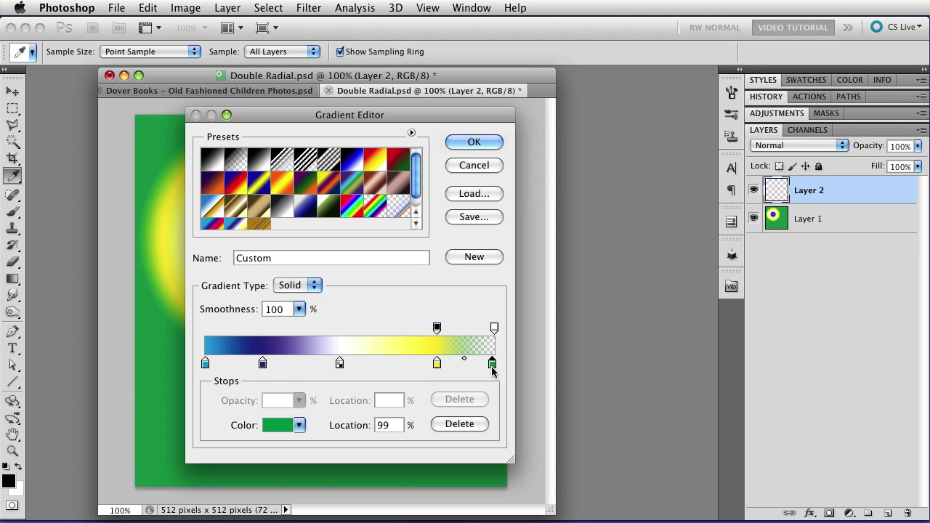
left_click_drag(492, 371, 488, 412)
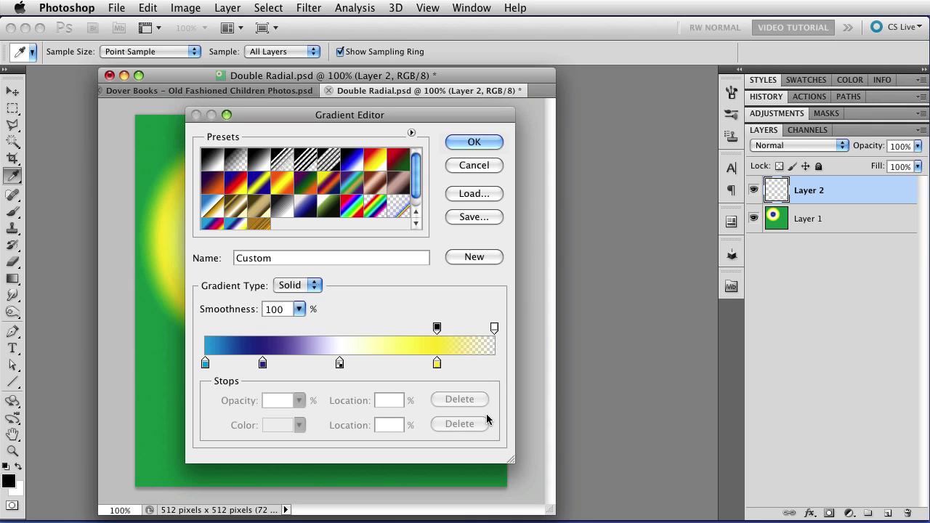
left_click(474, 143)
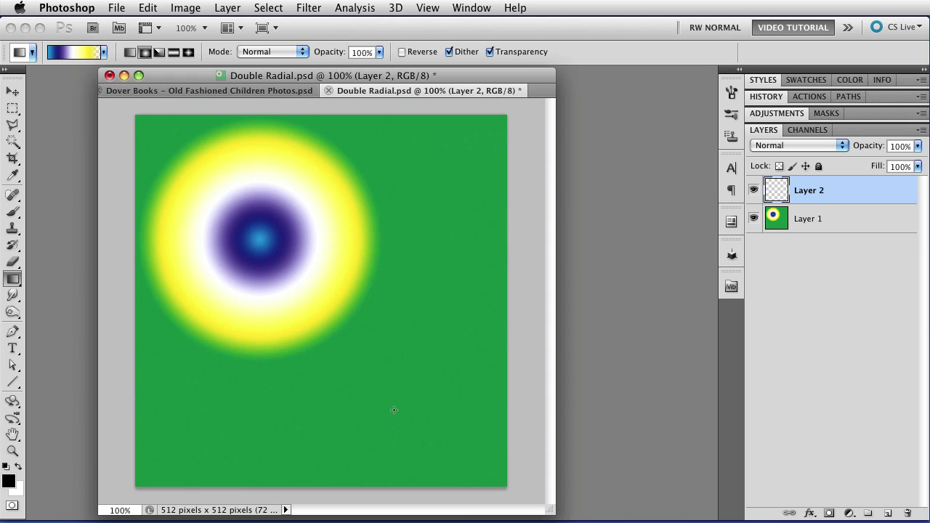
Draw two radial rings on Layer 2: one from the lower right, a smaller one near the top centre
left_click_drag(410, 392, 304, 308)
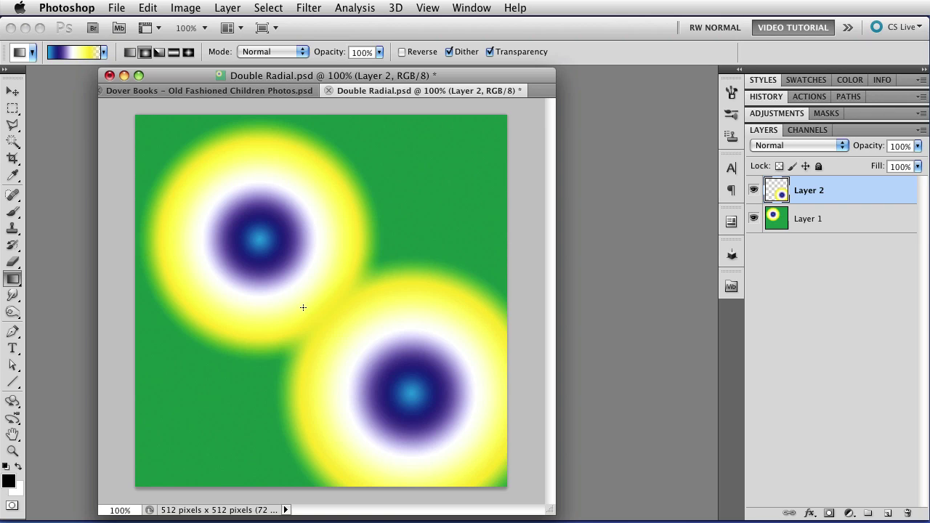
left_click_drag(389, 221, 344, 286)
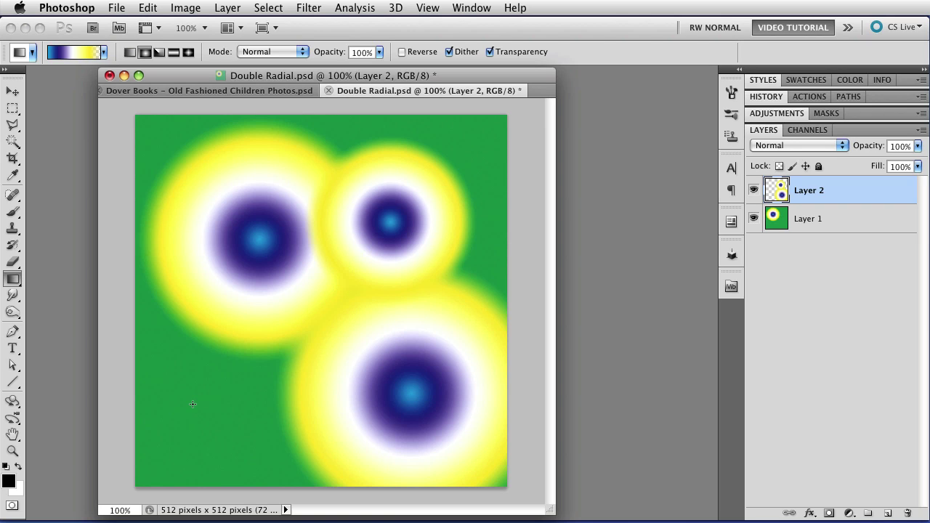